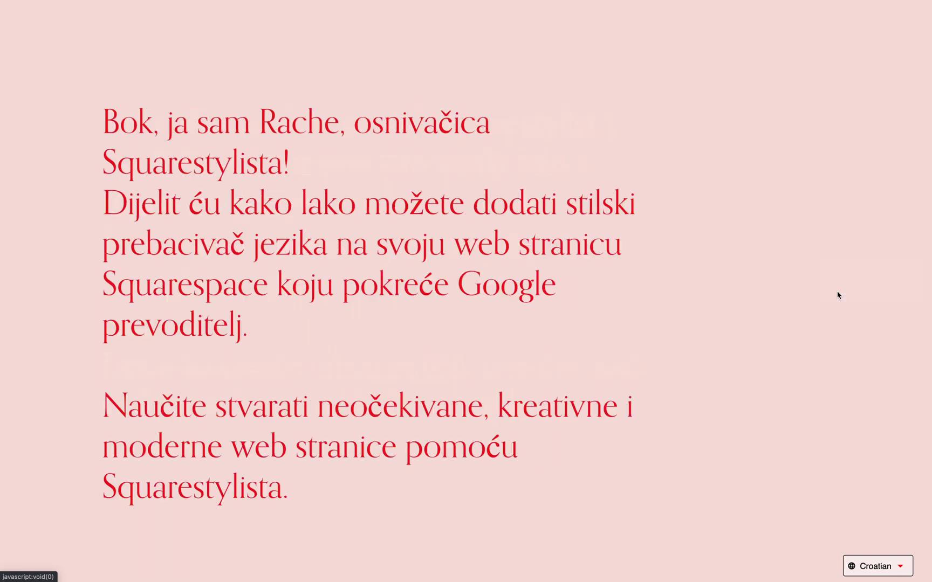
Demo the live site's language switcher by switching to Croatian, then Romanian.
left_click(884, 567)
left_click(868, 433)
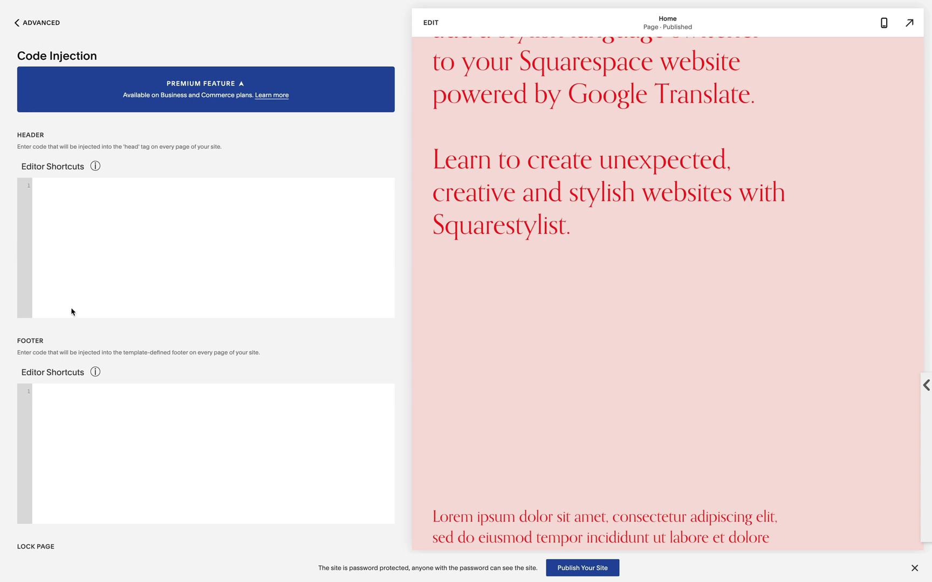
Paste the Material Icons stylesheet link into the Header code field.
left_click(95, 190)
type("<link rel=\"stylesheet\" href=\"https://fonts.googleapis.com/icon?family=Material+Icons\">")
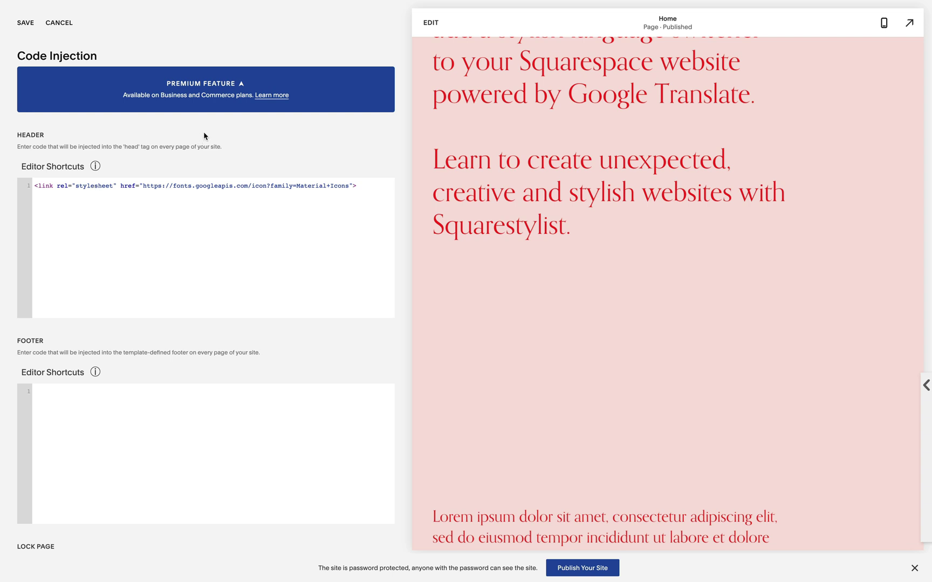
key("super+Tab")
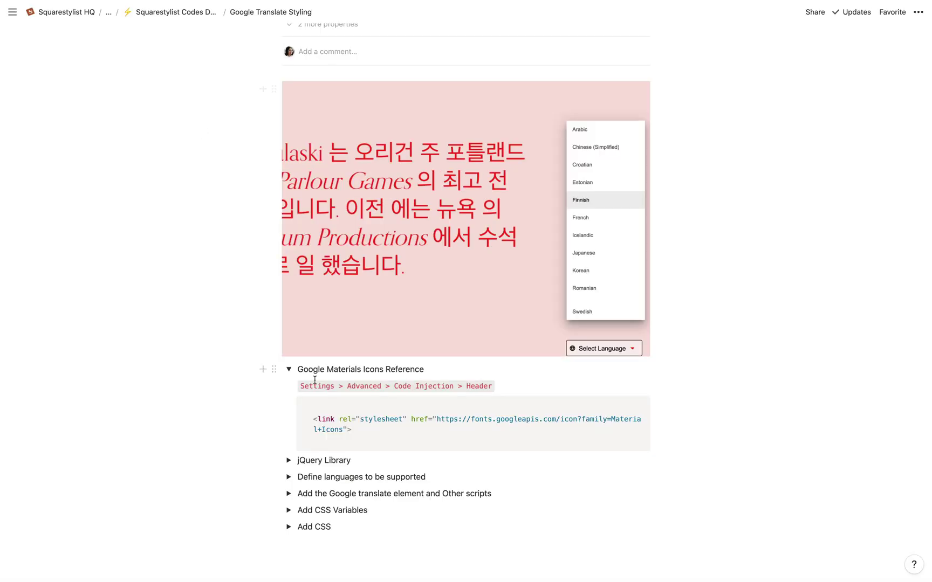
Paste the jQuery 3.5.1 script tag into the empty Footer code field.
scroll(337, 396, "down", 5)
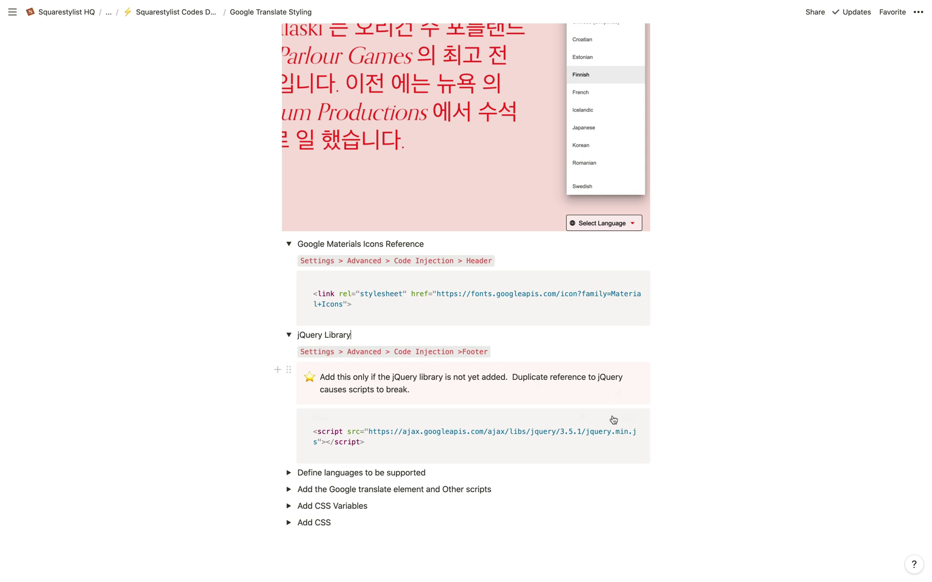
mouse_move(588, 419)
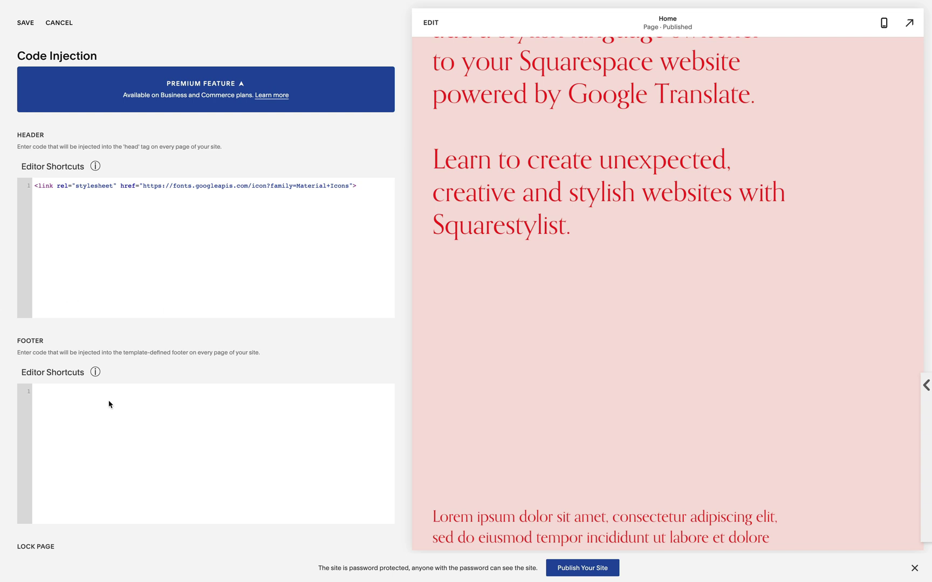
left_click(109, 405)
type("<script src=\"https://ajax.googleapis.com/ajax/libs/jquery/3.5.1/jquery.min.js\"></script>")
left_click(333, 229)
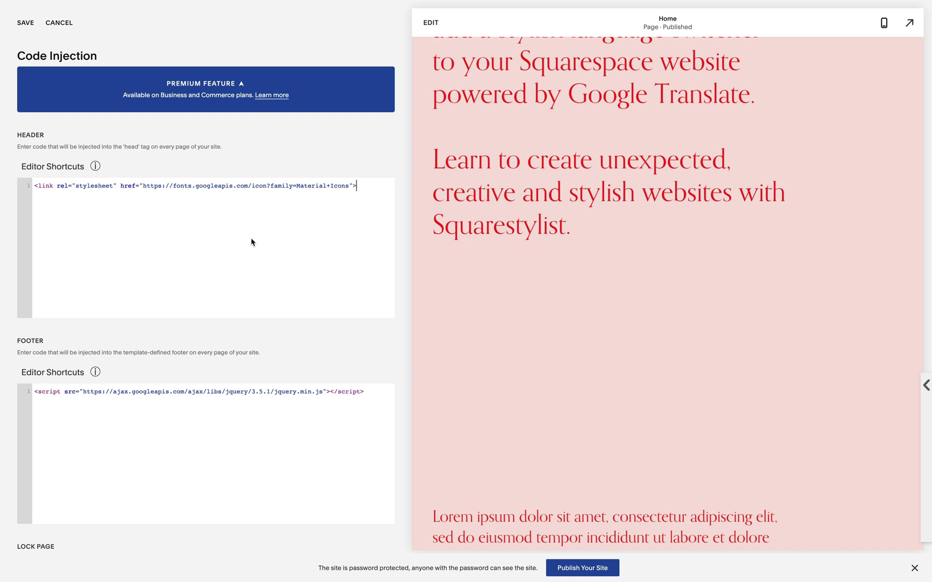
key("super+Tab")
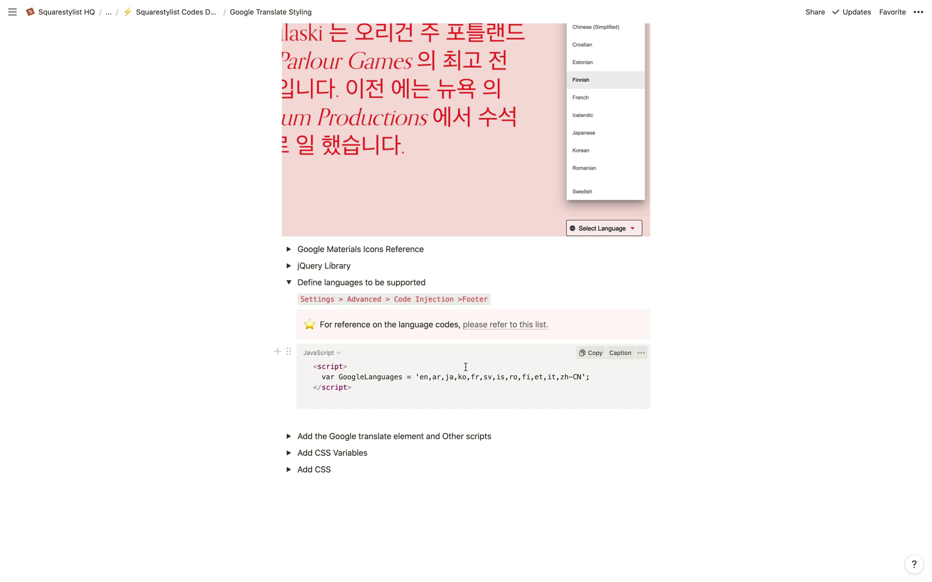
Look up Tagalog's code and append ',tl' after zh-CN in the GoogleLanguages list.
left_click(438, 383)
left_click(509, 326)
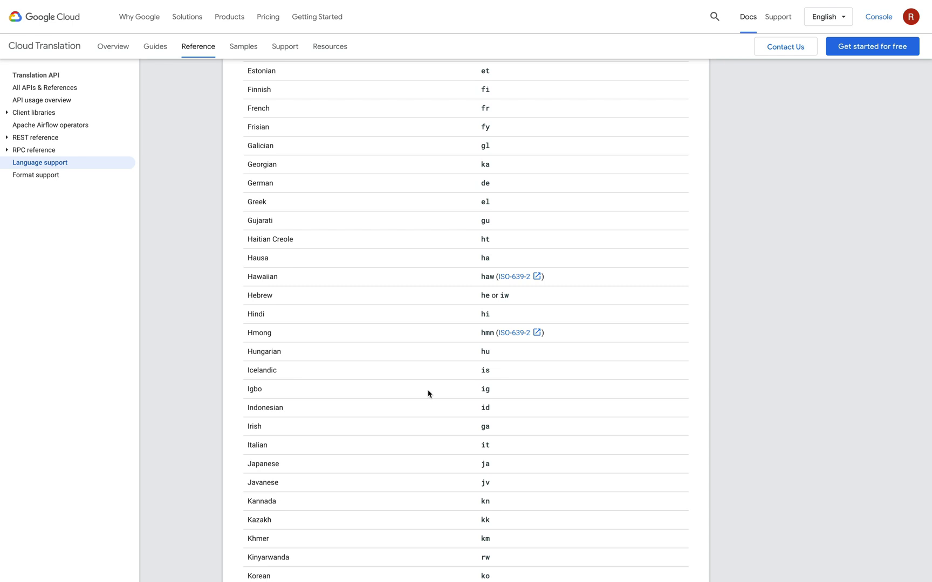
scroll(428, 393, "down", 20)
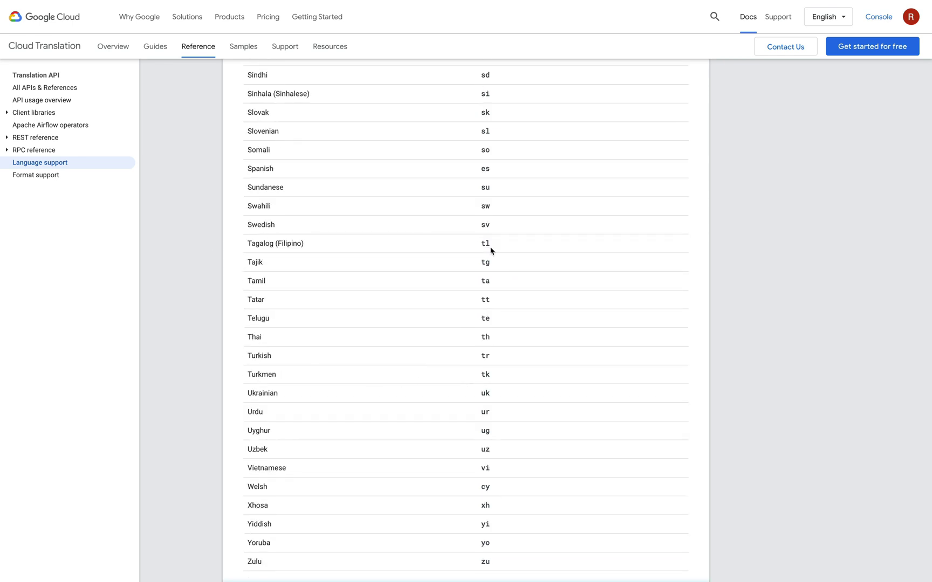
left_click_drag(491, 250, 480, 243)
left_click(182, 177)
key("ctrl+Tab")
key("ctrl+Tab")
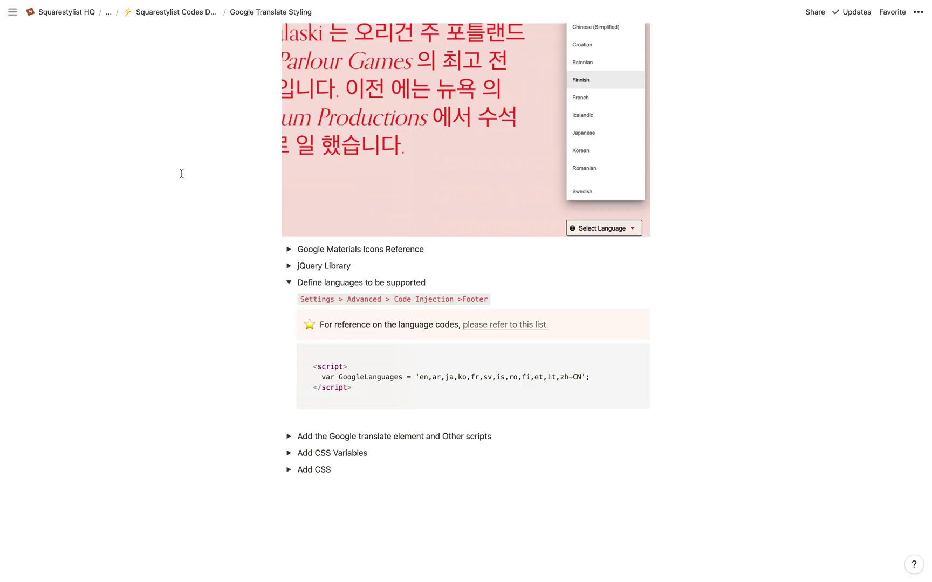
double_click(538, 377)
left_click(582, 377)
type(",tl")
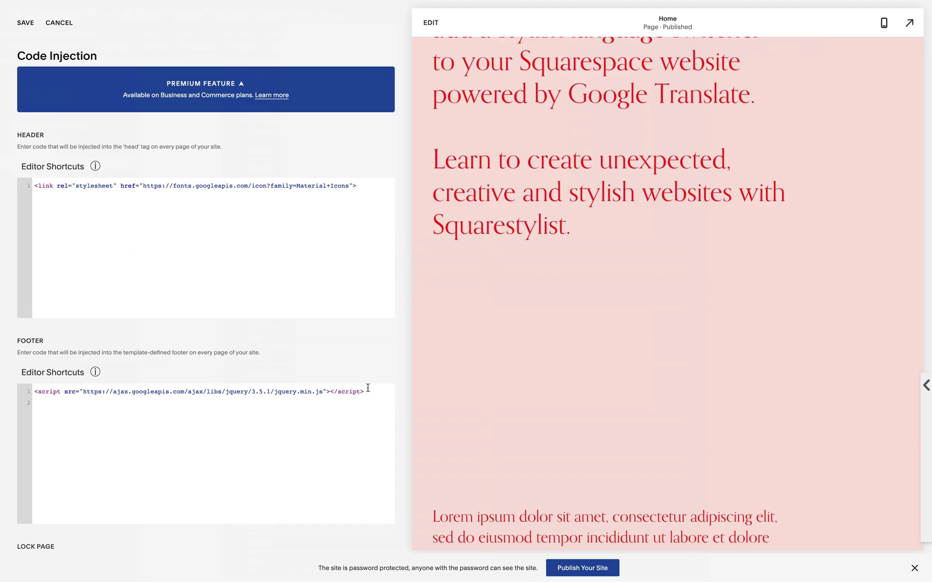
Paste the GoogleLanguages script into the footer below the jQuery line.
left_click(368, 388)
key("Return")
key("Return")
type("<script>   var GoogleLanguages = 'en,ar,ja,ko,fr,sv,is,ro,fi,et,it,zh-CN,tl'; </script>")
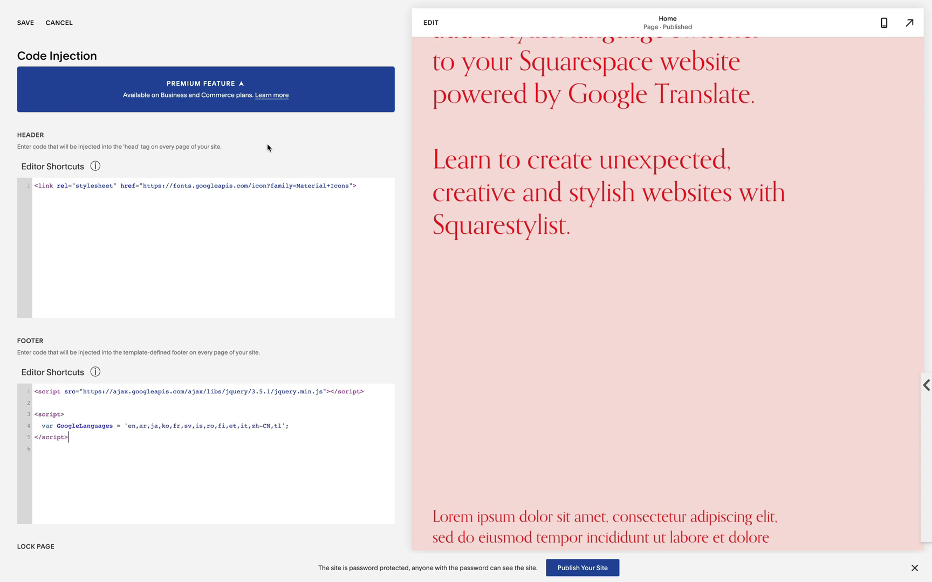
key("super+Tab")
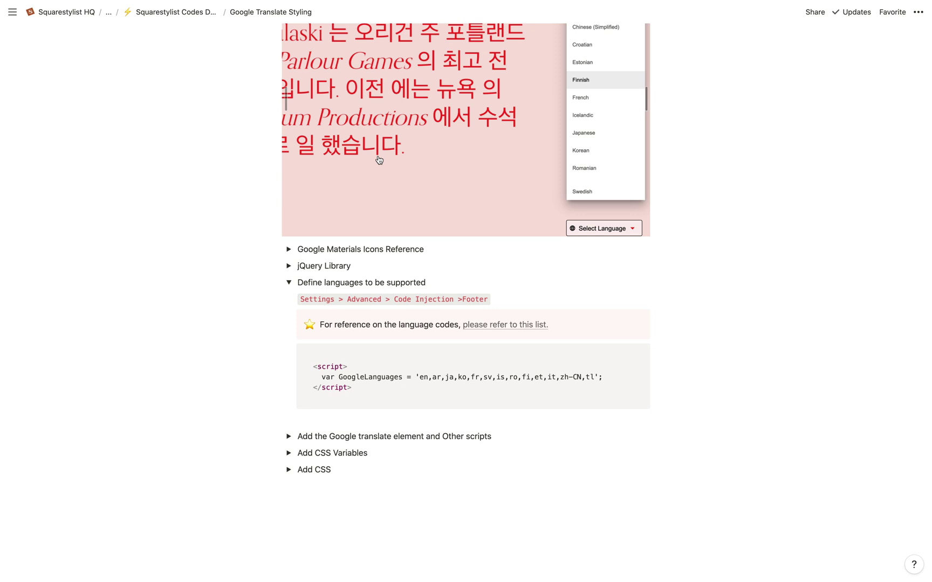
Expand and copy the Google Translate element code from the Notion notes.
left_click(288, 436)
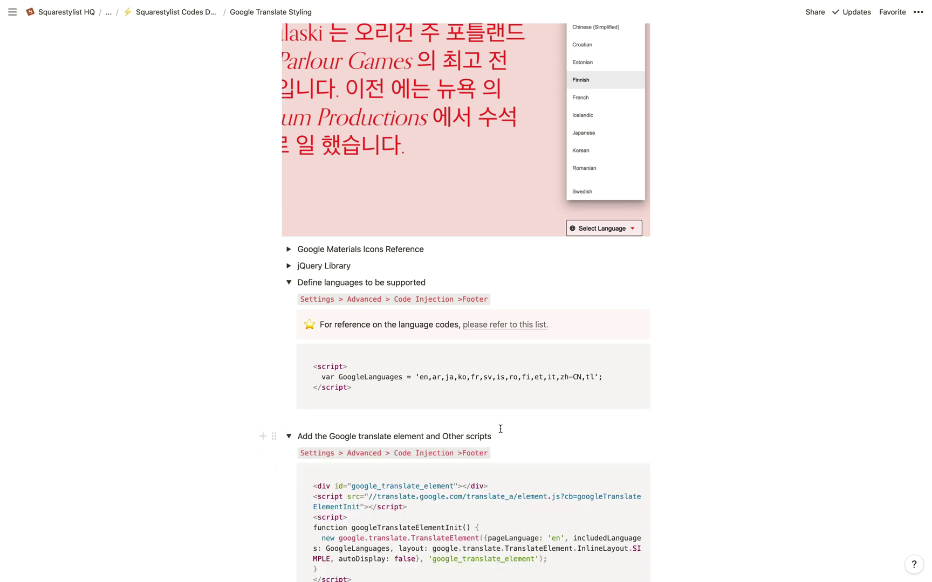
scroll(499, 429, "down", 3)
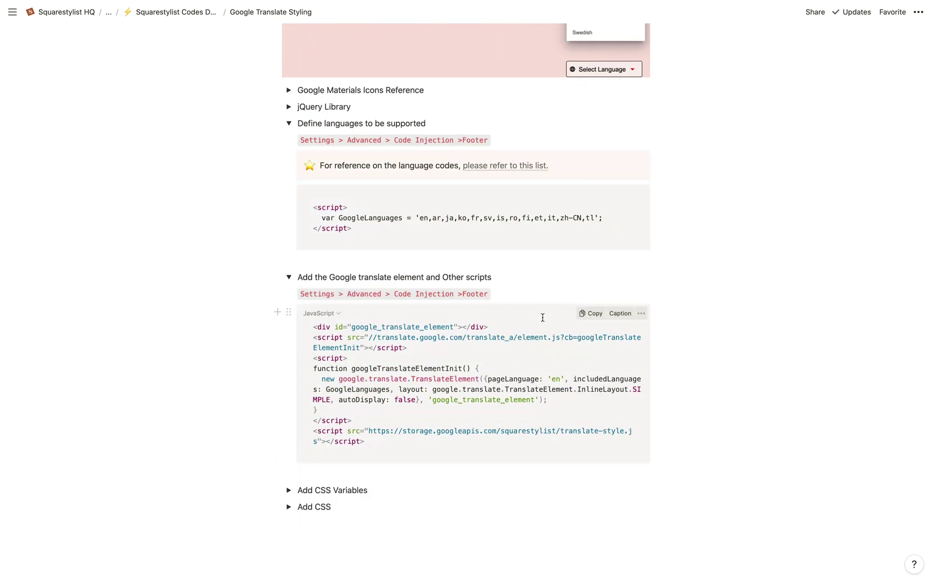
left_click(592, 314)
left_click(215, 216)
mouse_move(68, 91)
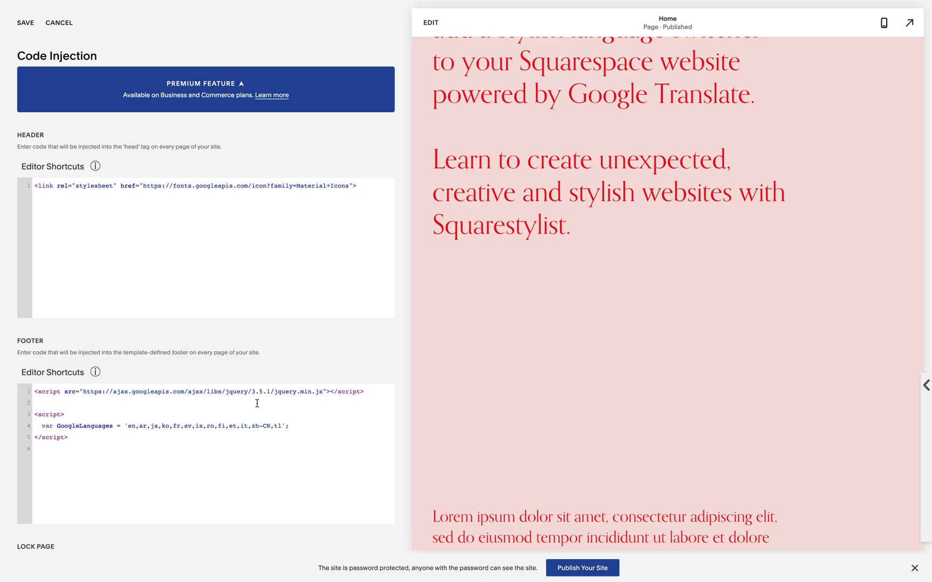
Paste the Google Translate element scripts below the languages script and save.
left_click(85, 437)
key("Return")
key("Return")
key("ctrl+v")
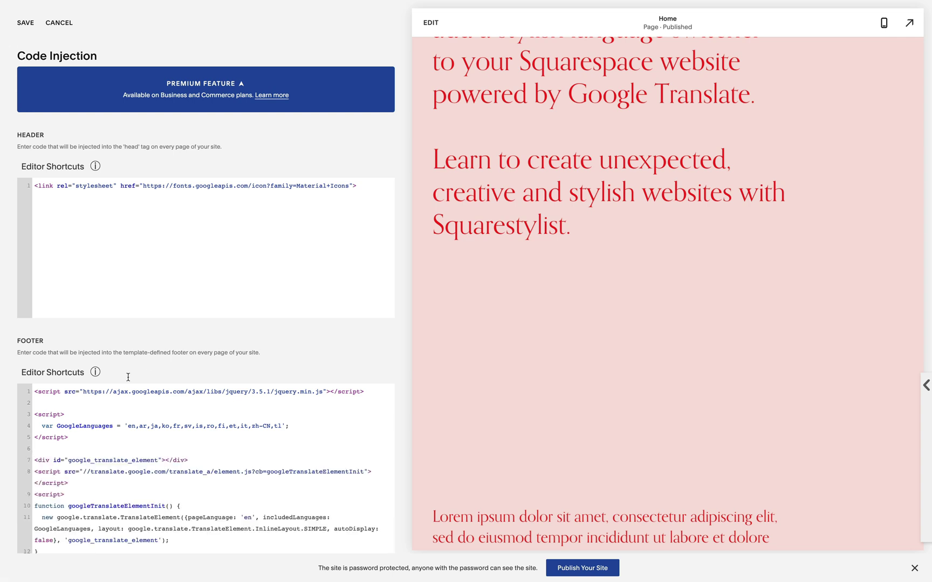
scroll(128, 377, "down", 2)
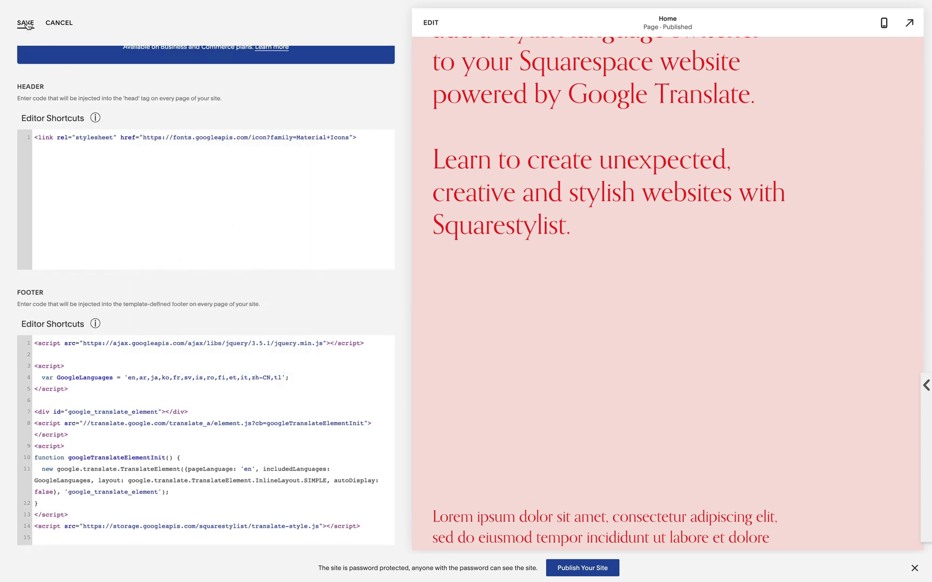
left_click(25, 24)
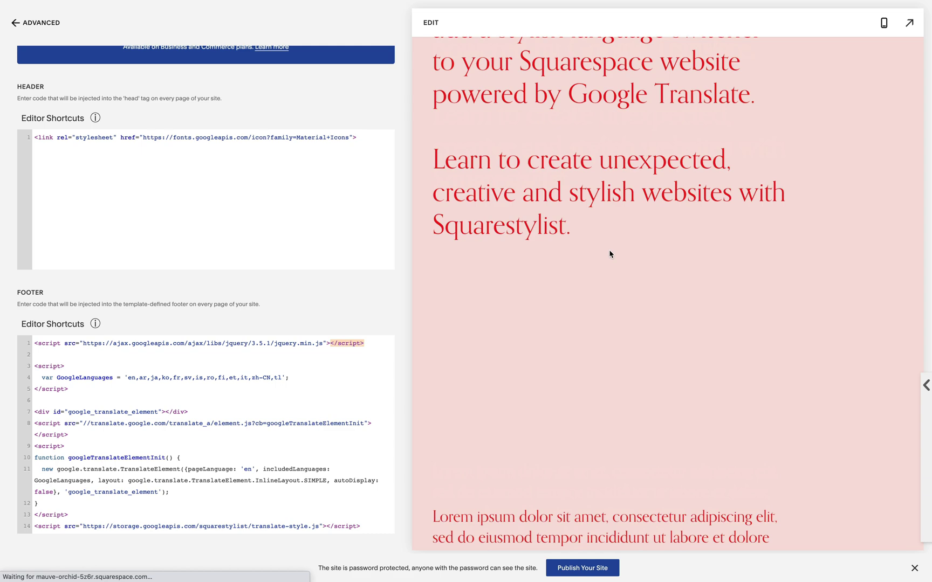
Back out of Code Injection to the home menu and open Custom CSS via the '/c' search.
left_click(30, 30)
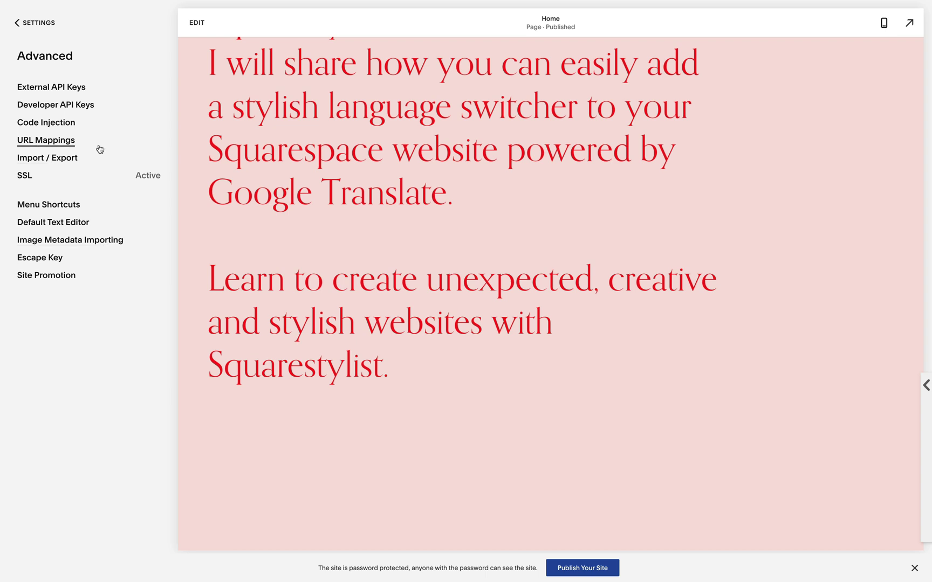
left_click(37, 22)
left_click(33, 24)
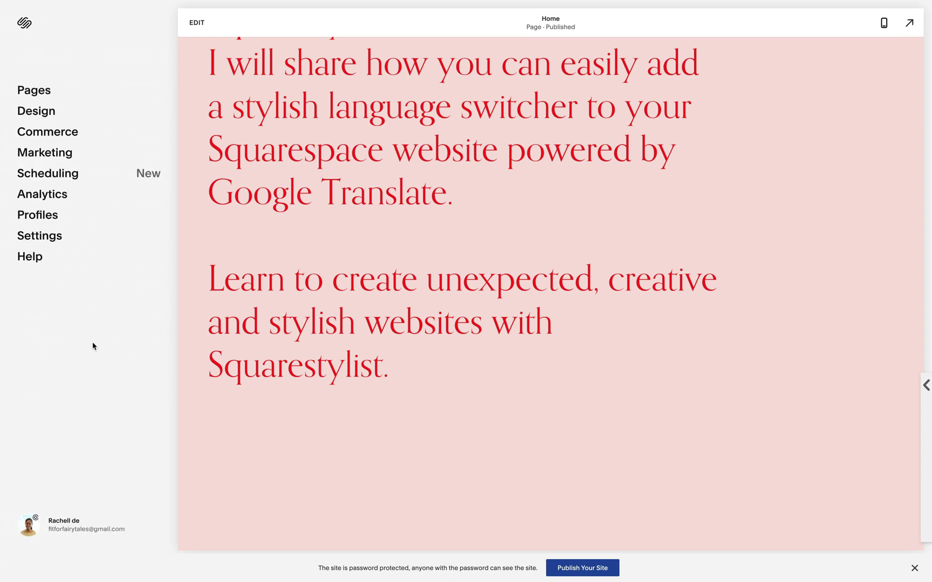
type("/c")
key("Return")
Paste the translate switcher CSS variables into the empty Custom CSS editor and save.
left_click(175, 473)
key("super+v")
key("Return")
key("Return")
key("Return")
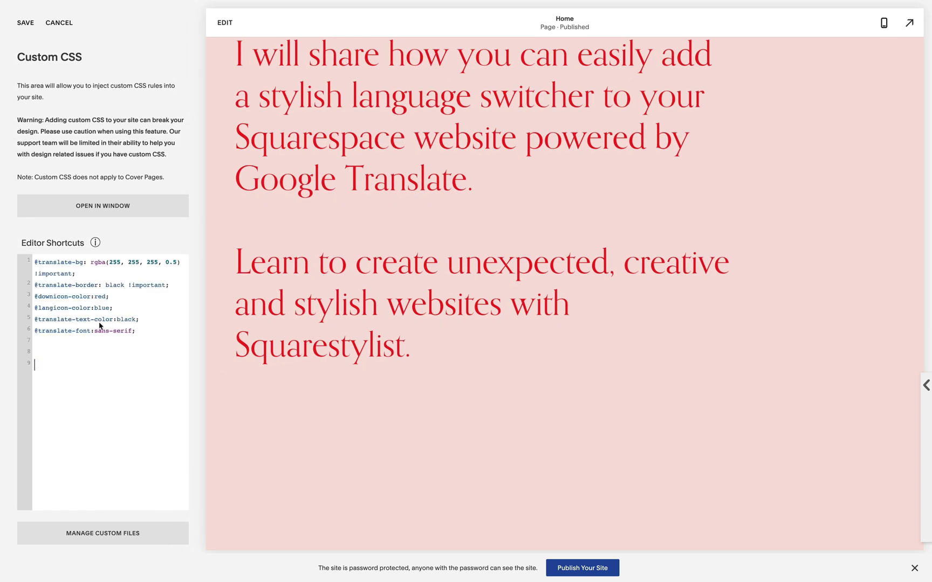
left_click(25, 22)
Paste the Google Translate styling rules from Notion below the variables and save.
key("super+Tab")
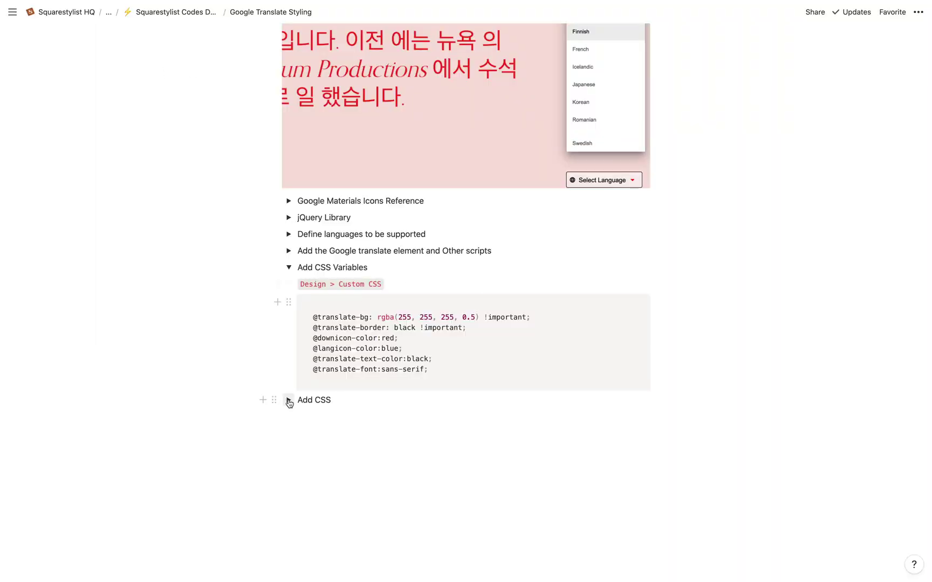
scroll(383, 397, "down", 6)
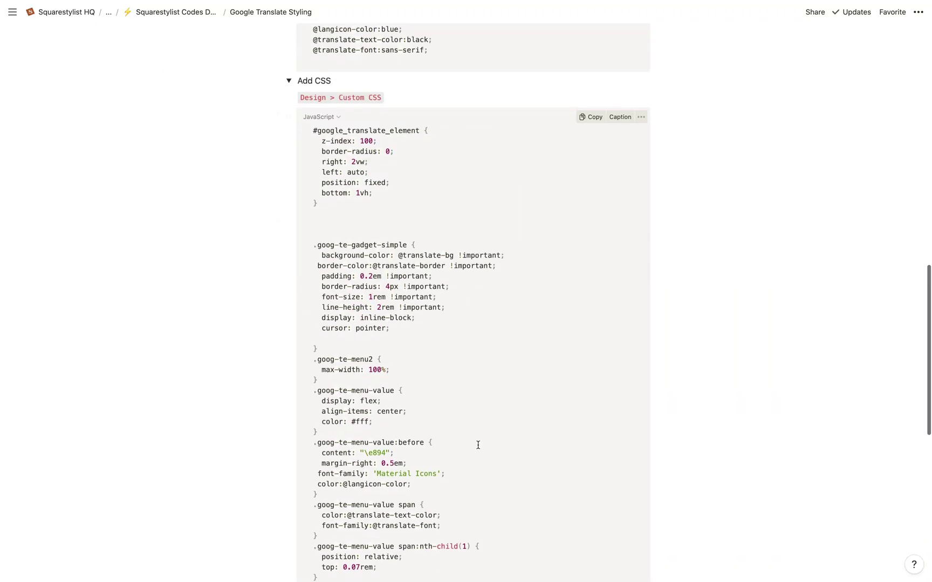
scroll(162, 162, "down", 7)
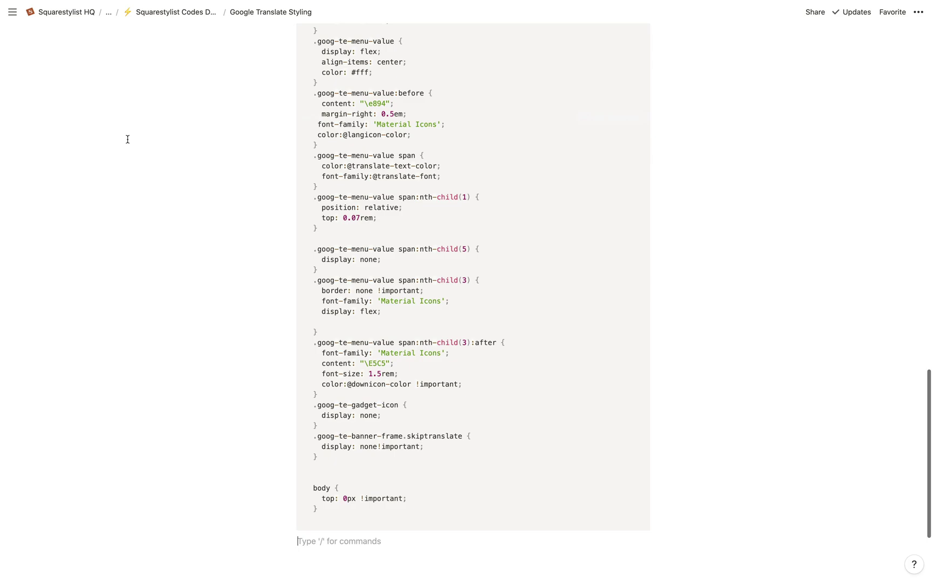
key("super+Tab")
left_click(79, 383)
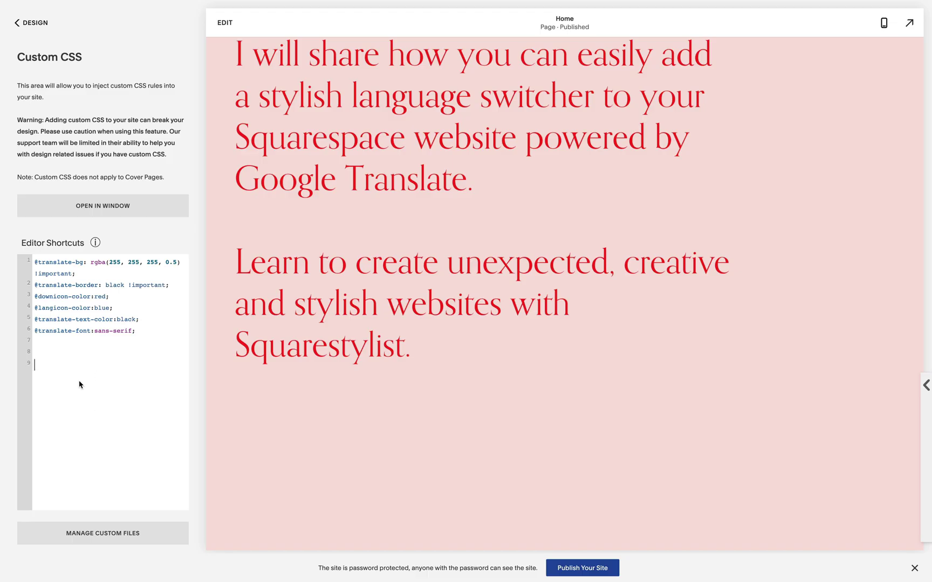
key("super+v")
left_click(22, 25)
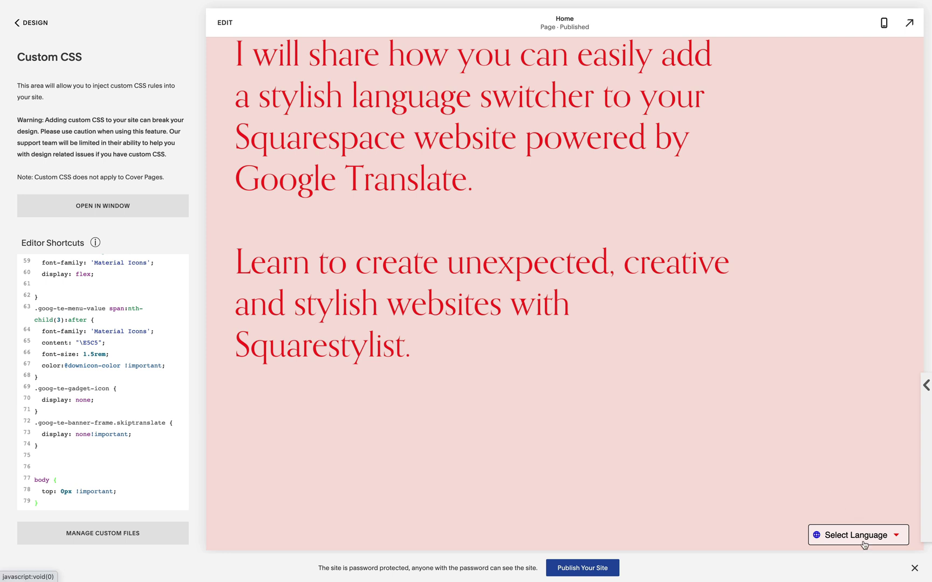
Change the variables to background #fff, border red, and dropdown and language icons purple.
scroll(146, 374, "up", 15)
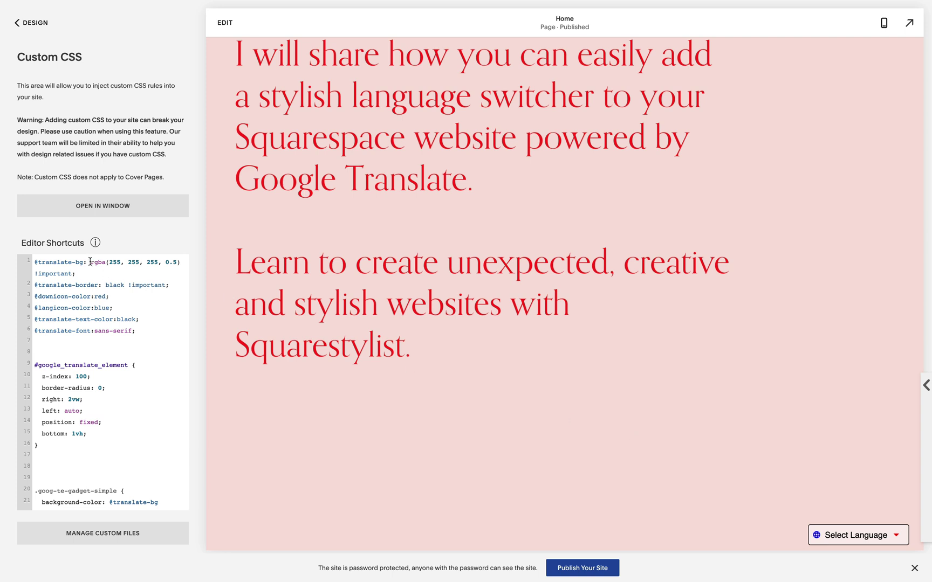
mouse_move(90, 262)
left_mouse_down()
mouse_move(183, 264)
mouse_move(73, 264)
mouse_move(92, 265)
left_mouse_up()
left_click(181, 263)
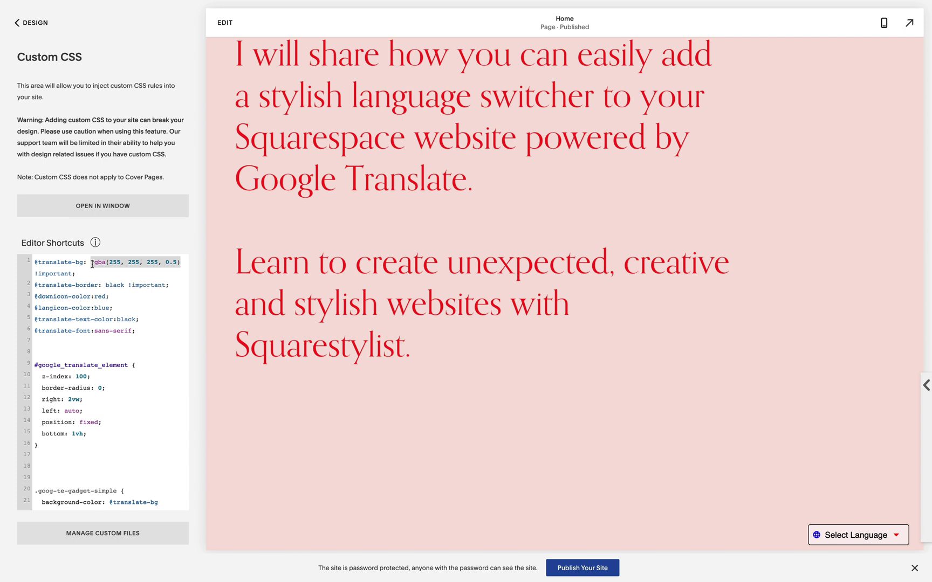
type("#fff")
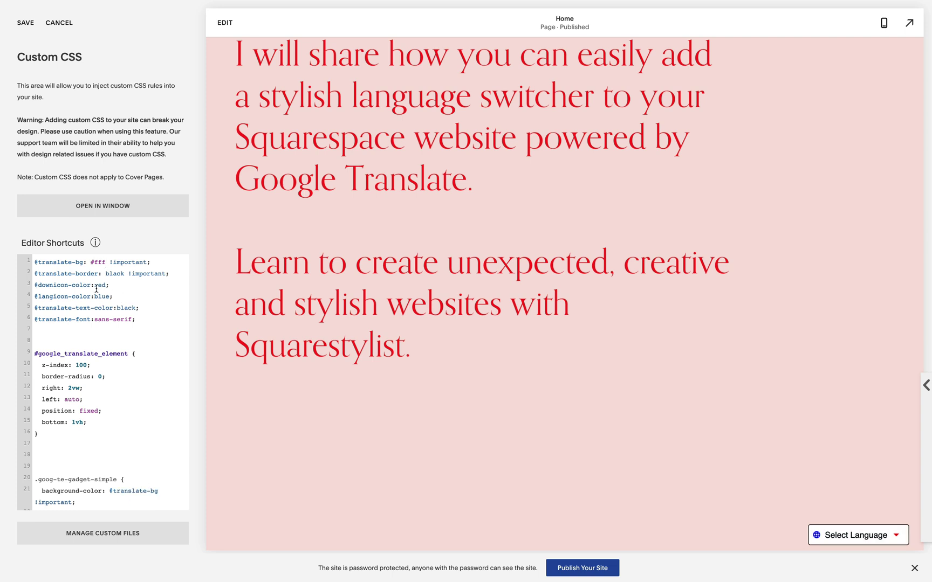
double_click(117, 277)
type("red")
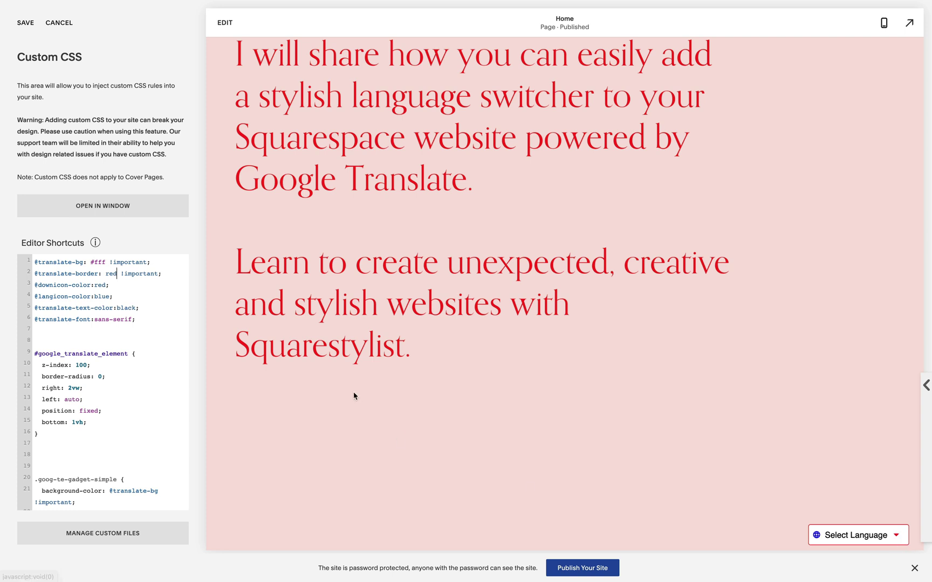
double_click(102, 285)
type("purple")
double_click(103, 298)
type("purple")
left_click_drag(34, 308, 116, 309)
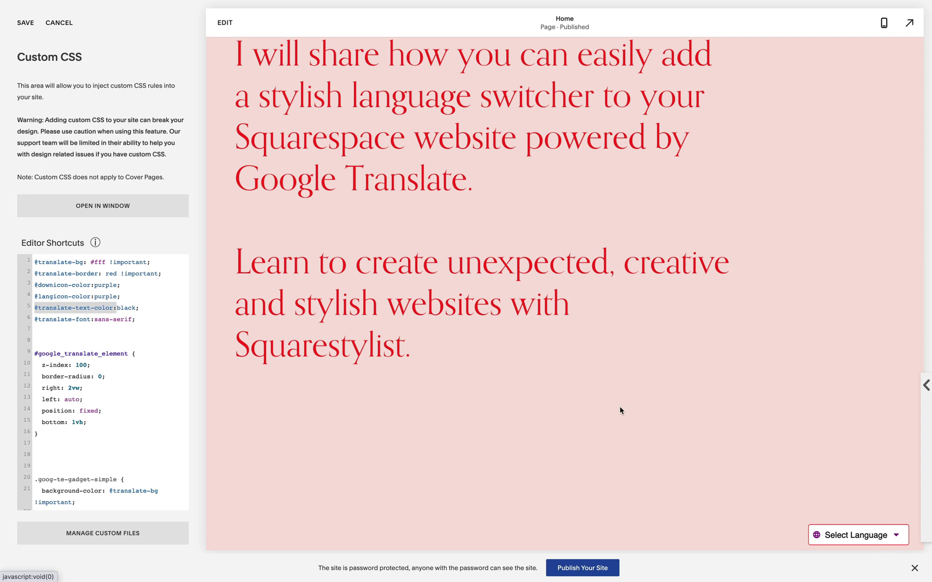
Set the text colour variable to red and the font to "orpheus-pro".
left_click(129, 309)
double_click(129, 309)
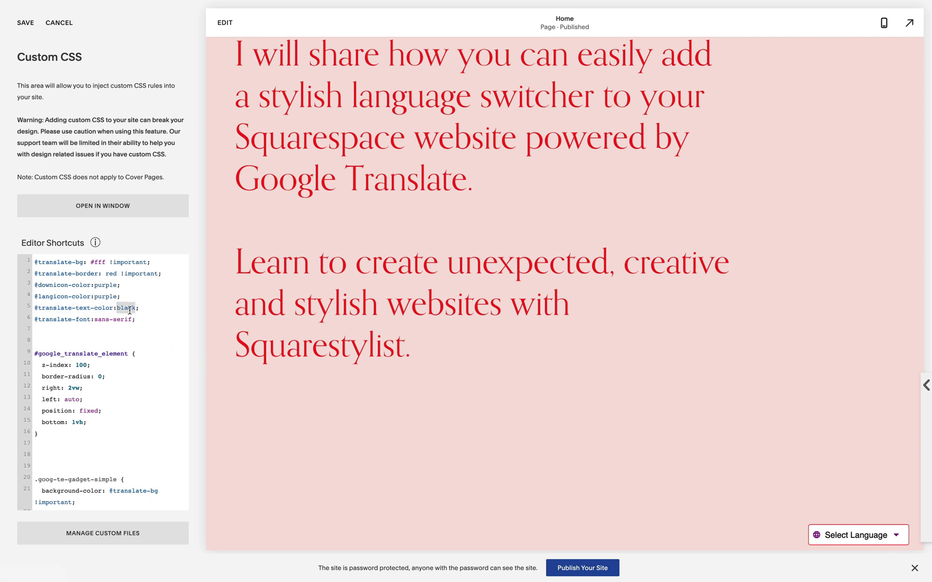
type("red")
left_click_drag(95, 319, 131, 319)
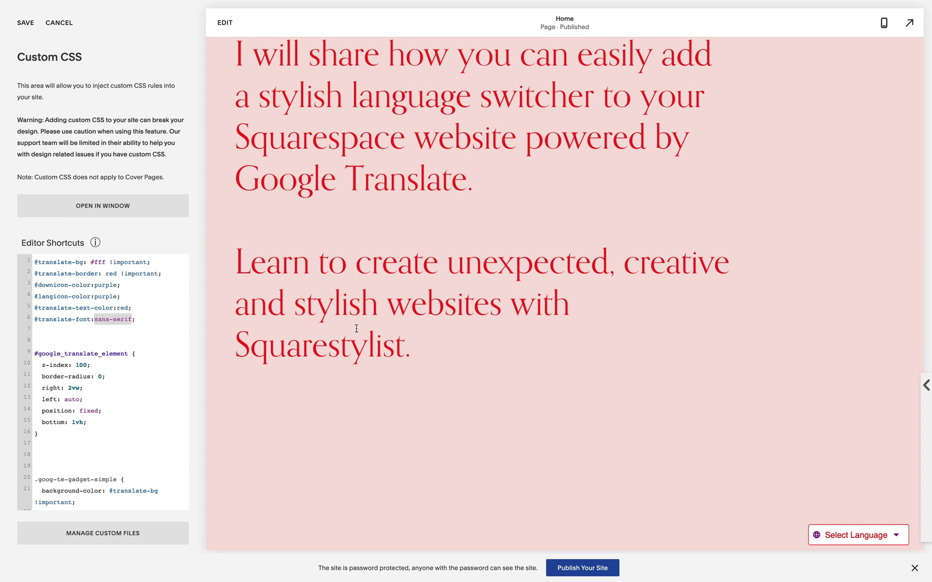
type("\"\"")
key("BackSpace")
key("BackSpace")
type("orpe")
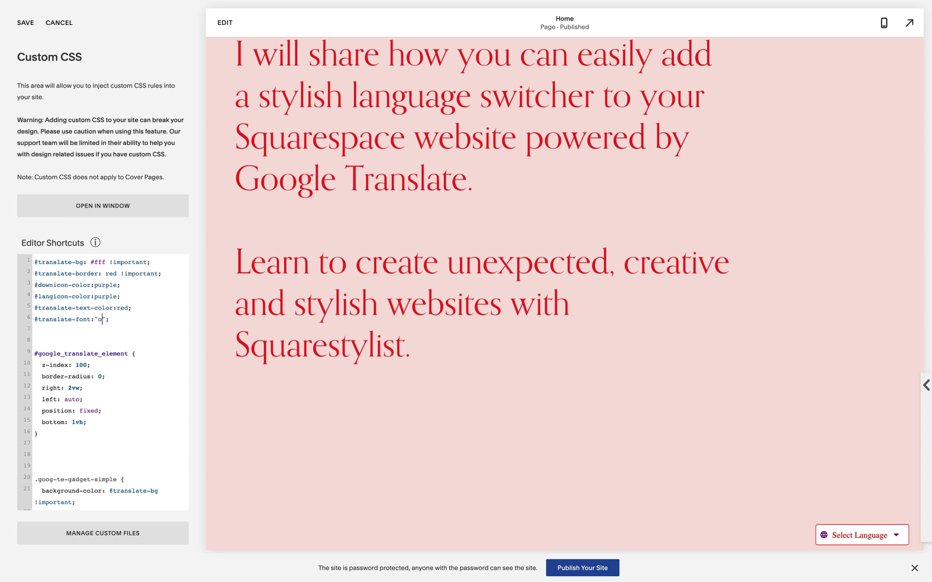
key("BackSpace")
type("heus-pro")
Change the background to black and the border, both icons and text colour to white.
double_click(95, 263)
key("BackSpace")
key("BackSpace")
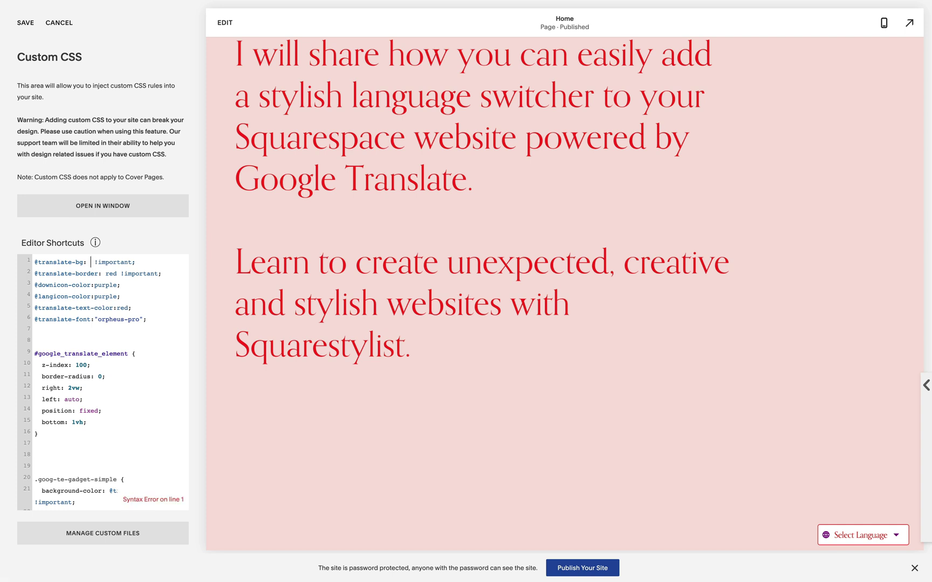
type("black")
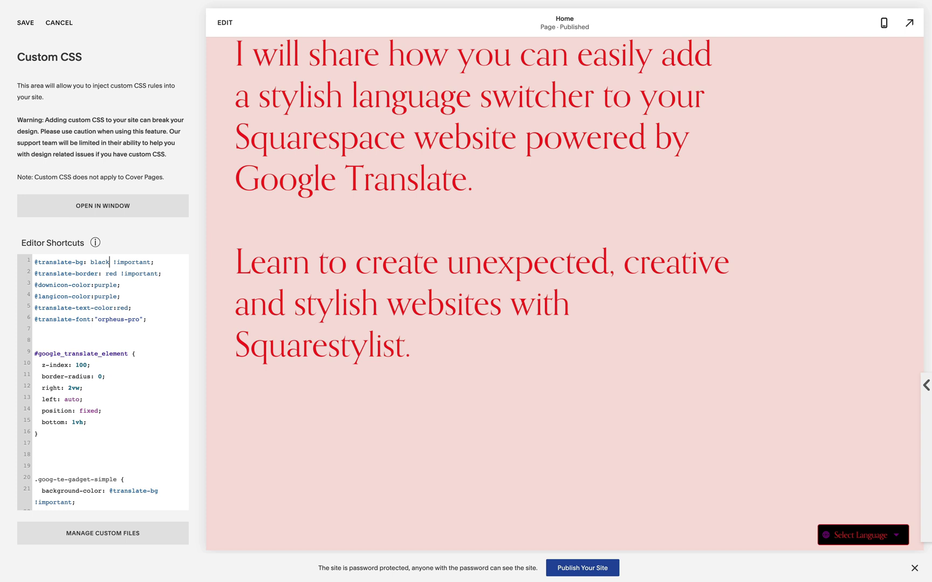
double_click(111, 274)
type("white")
double_click(105, 286)
type("white")
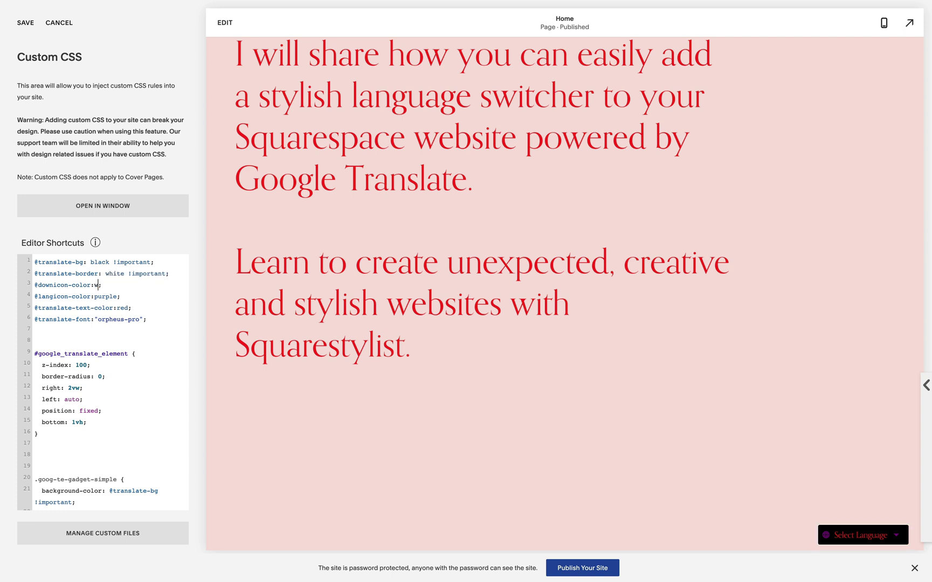
double_click(108, 296)
type("white")
double_click(122, 308)
type("white")
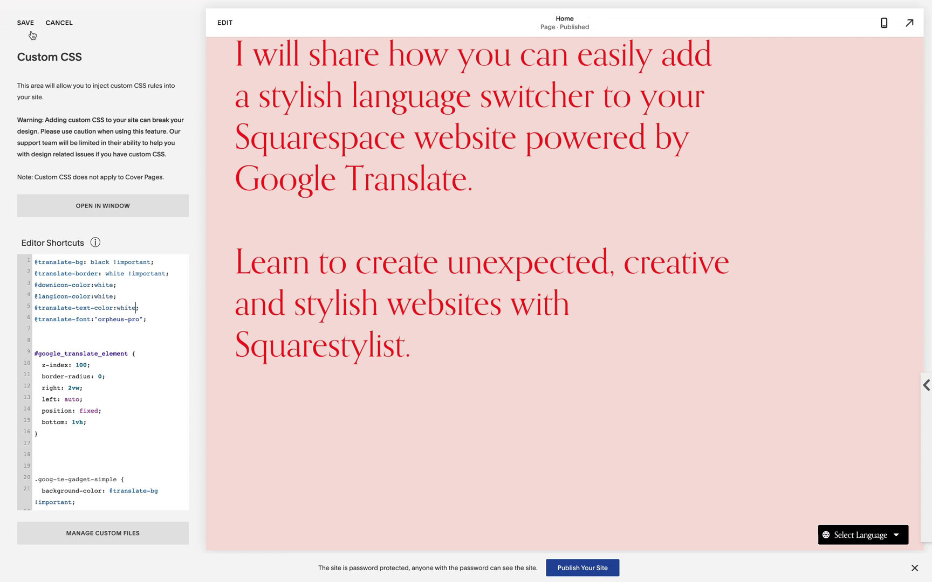
Save the CSS and test the switcher by translating the page into Icelandic, then Finnish.
left_click(883, 25)
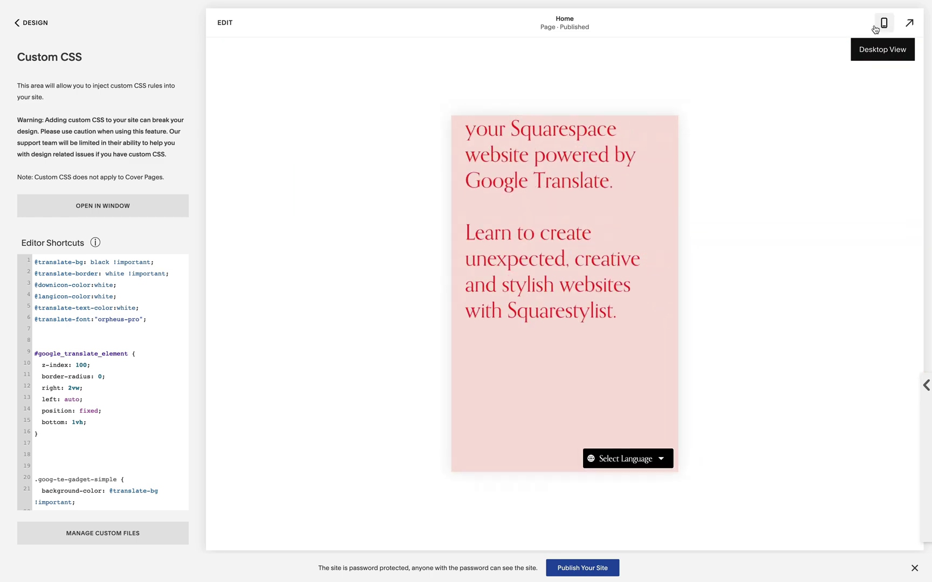
left_click(645, 449)
scroll(585, 313, "down", 5)
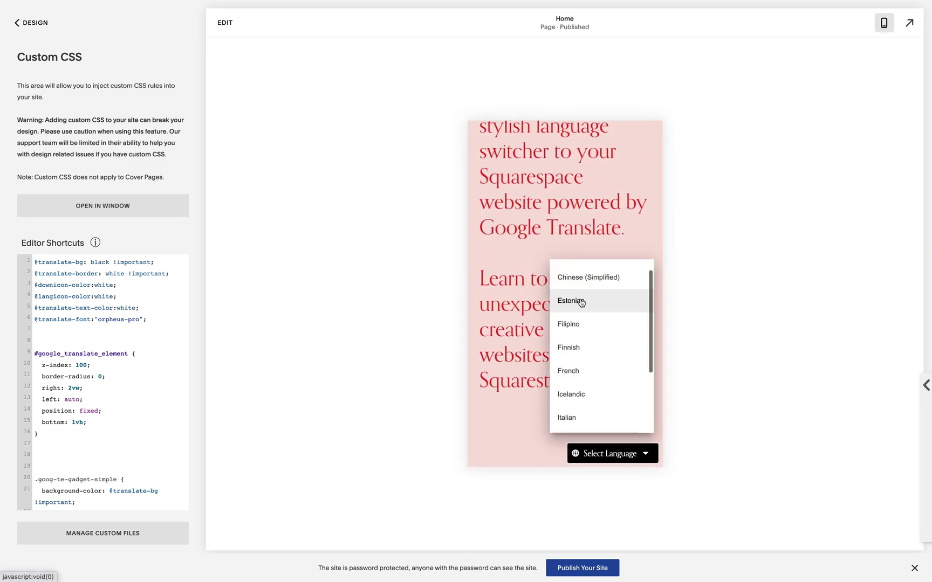
left_click(580, 301)
left_click(630, 466)
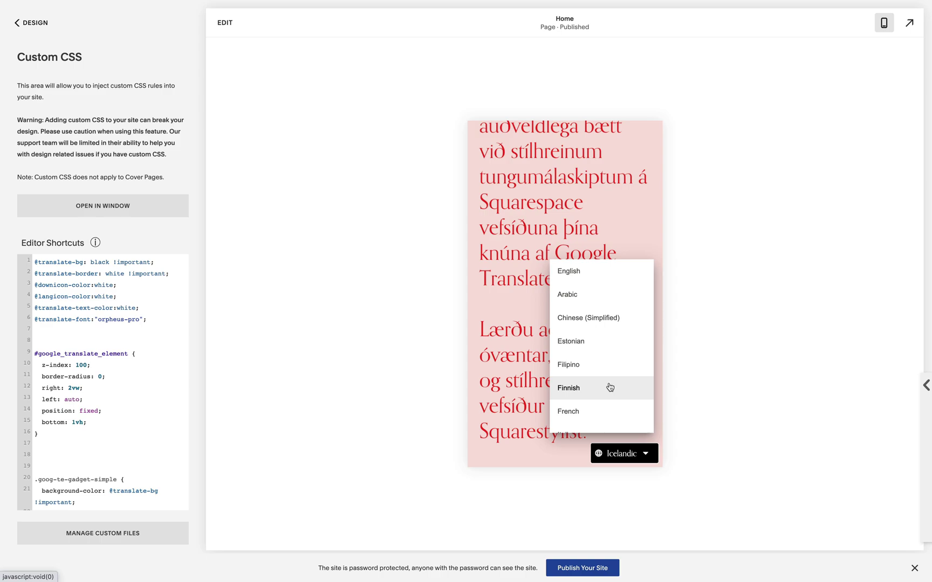
left_click(607, 386)
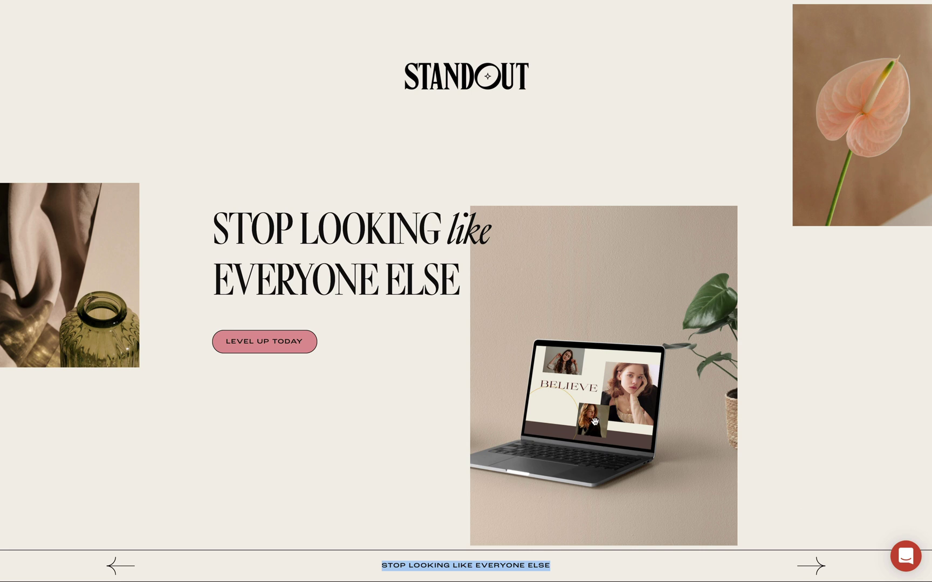
scroll(594, 422, "down", 5)
scroll(595, 423, "down", 4)
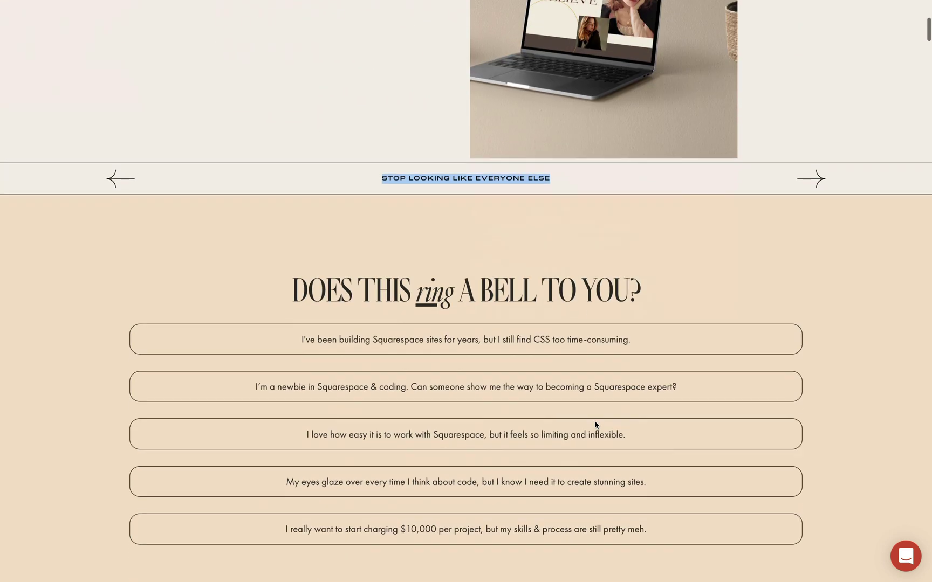